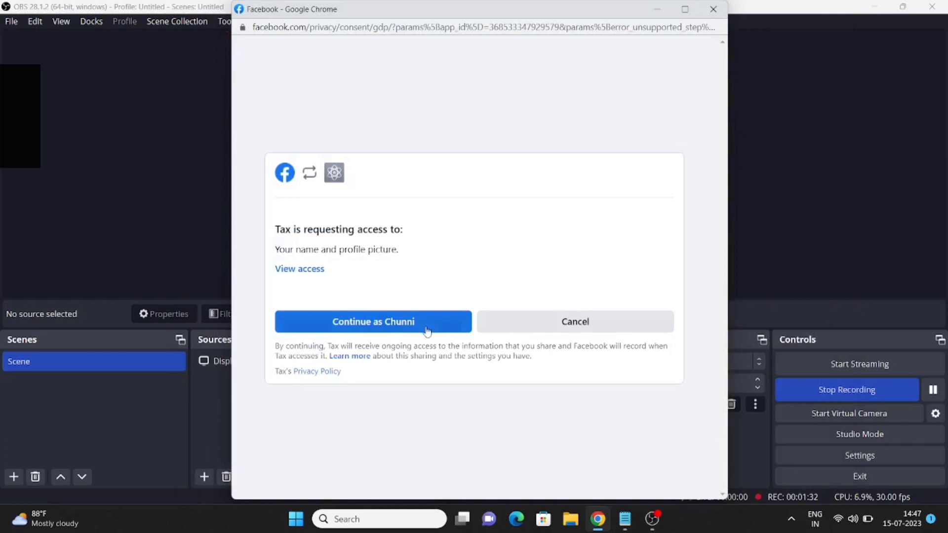
Allow the Tax app to use your Facebook name and profile picture
click(405, 328)
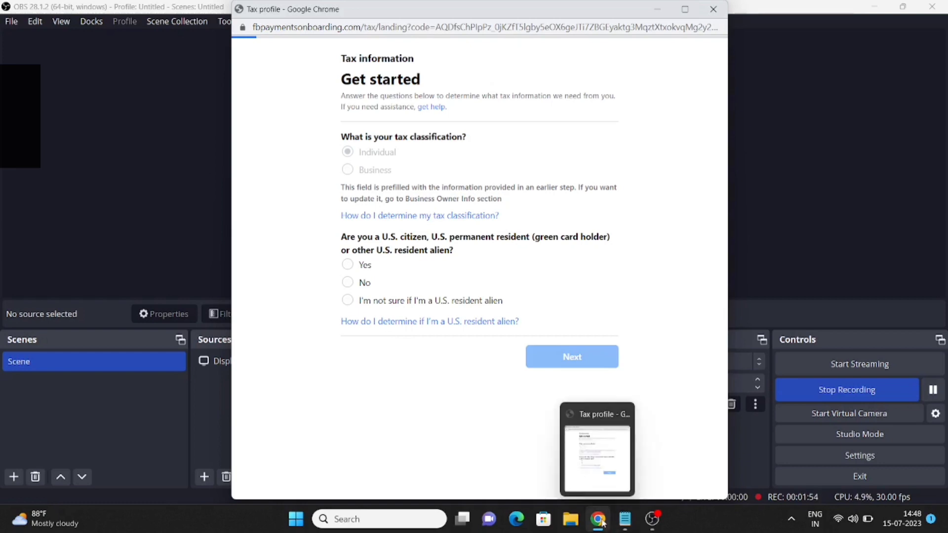
Answer No to both the U.S. resident and intermediary questions, then proceed to name and TIN
click(344, 283)
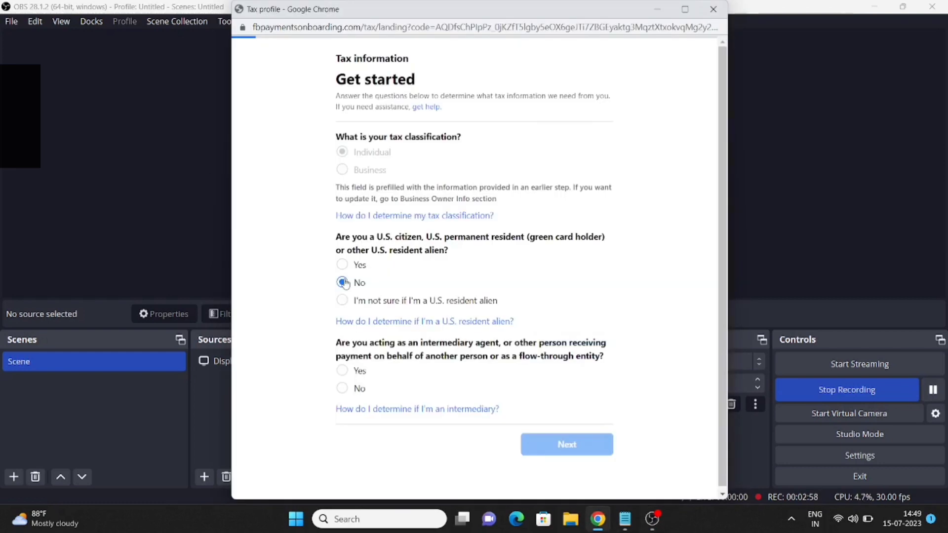
scroll(479, 334, down, 1)
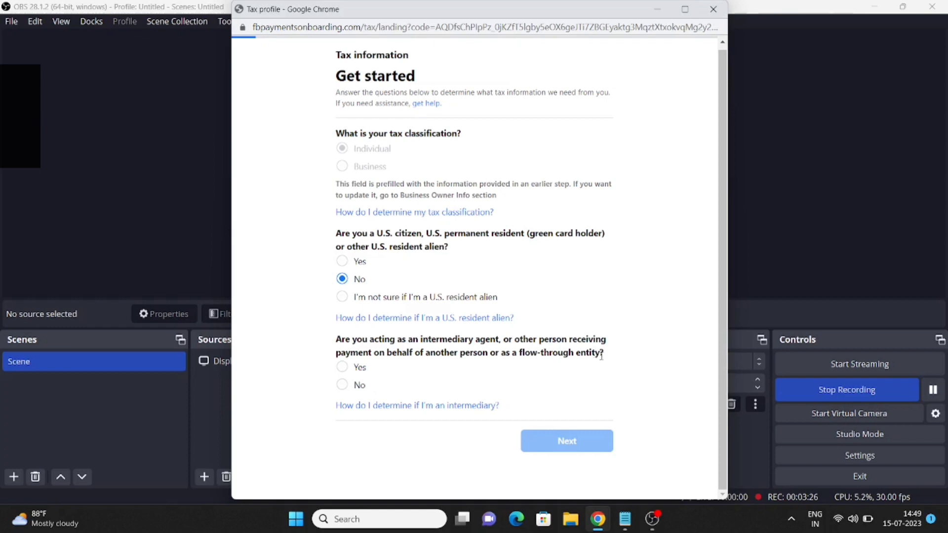
click(343, 390)
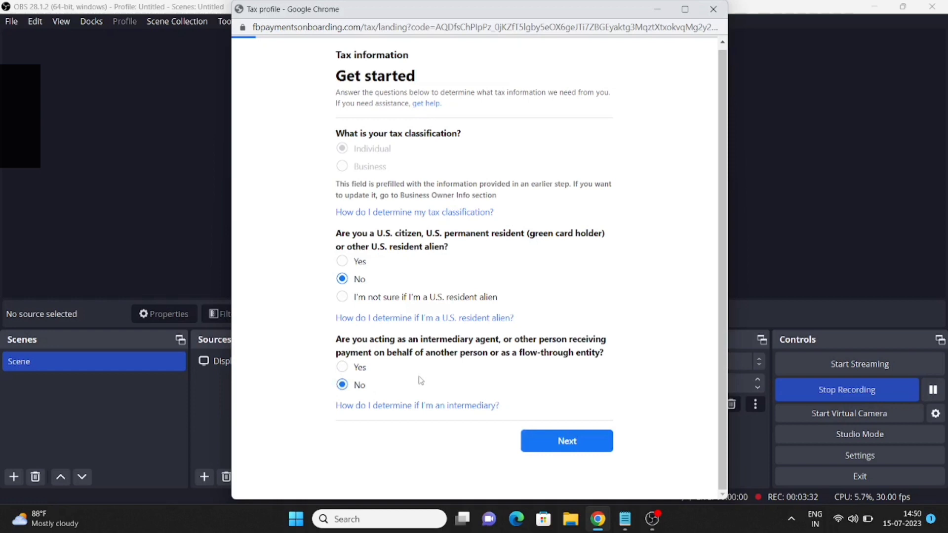
click(561, 441)
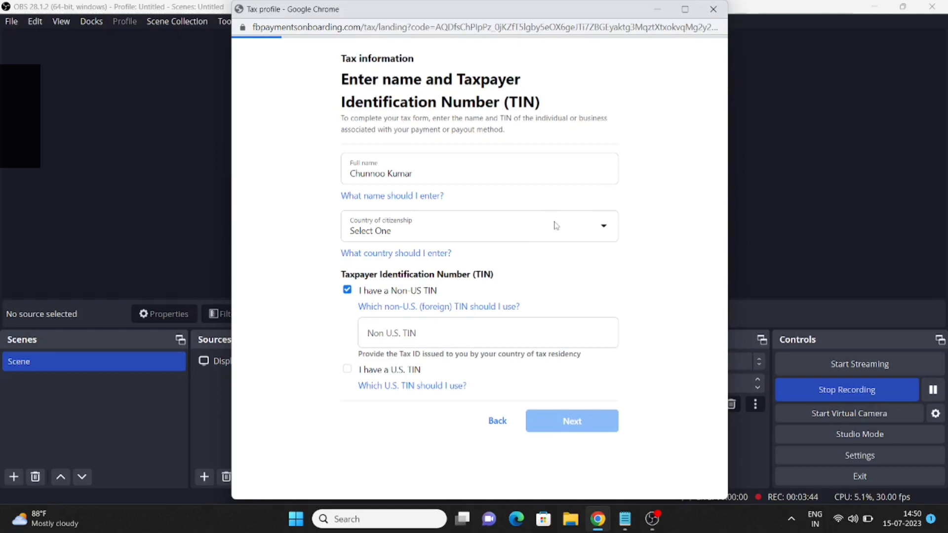
Pick India from the Country of citizenship dropdown list
click(588, 227)
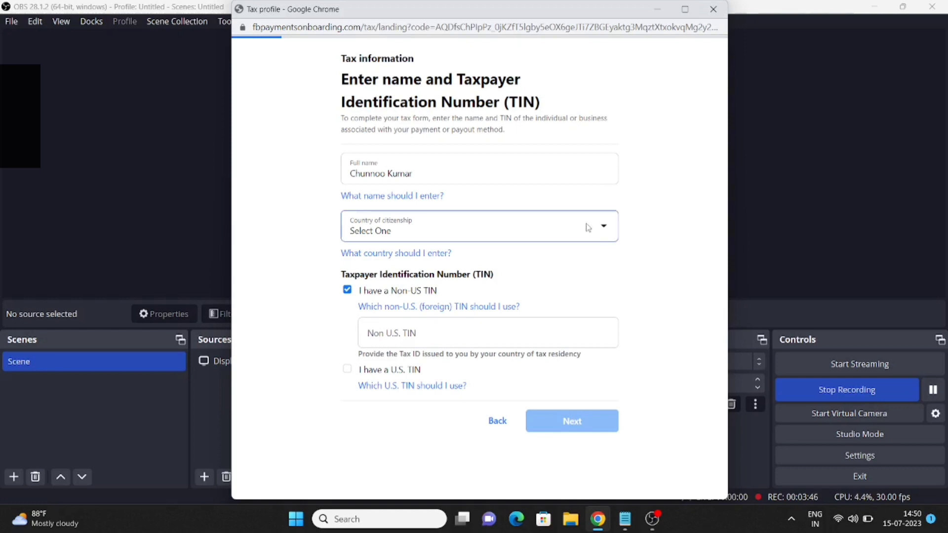
click(609, 231)
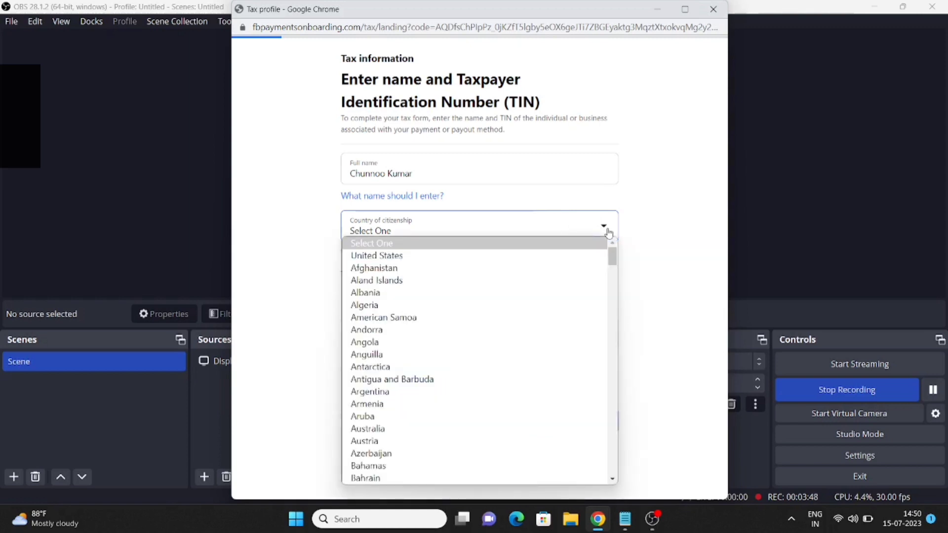
scroll(477, 356, down, 3)
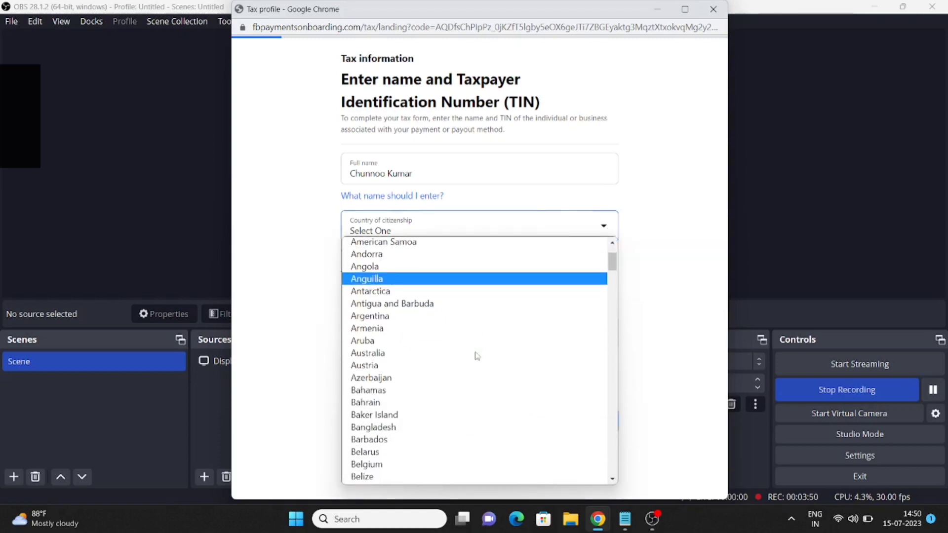
scroll(477, 356, down, 15)
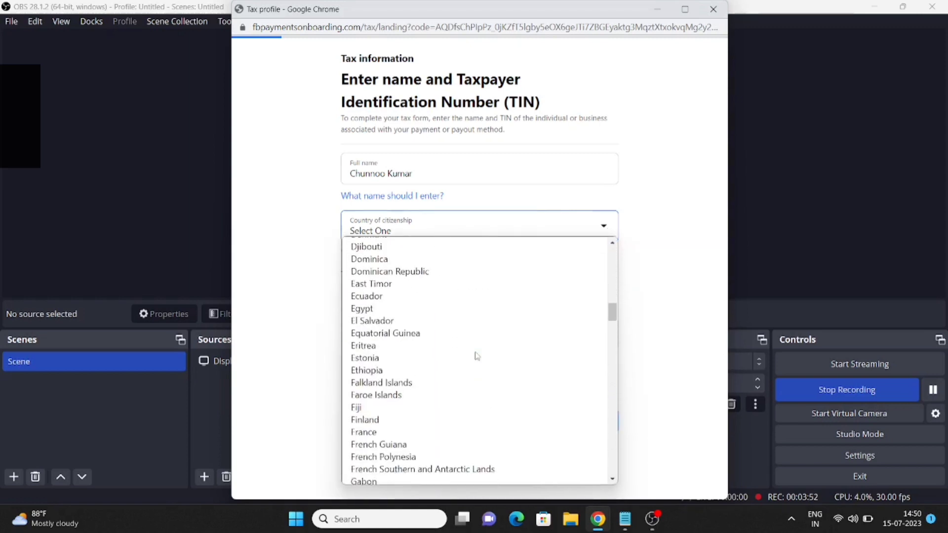
scroll(477, 356, down, 12)
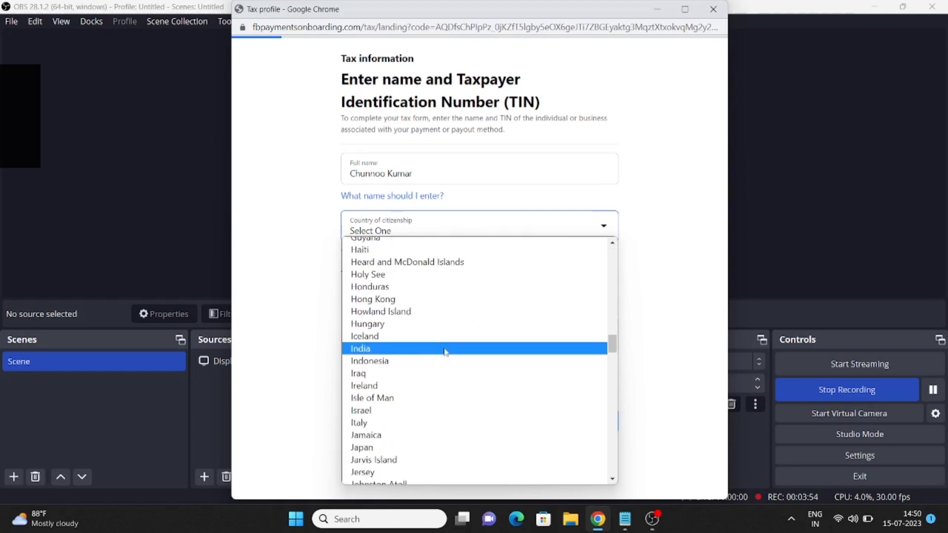
click(403, 350)
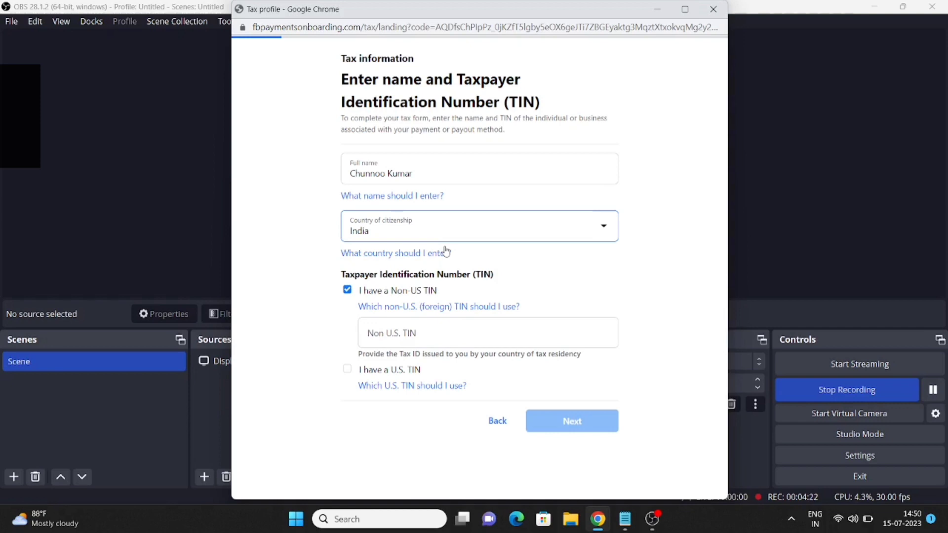
Enter the non-US tax identification number and proceed to the Enter your address page
click(419, 334)
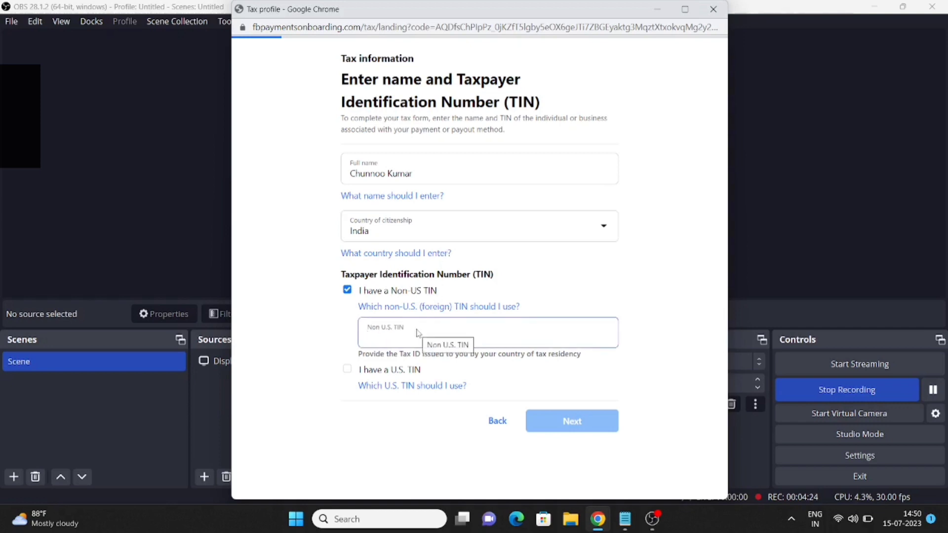
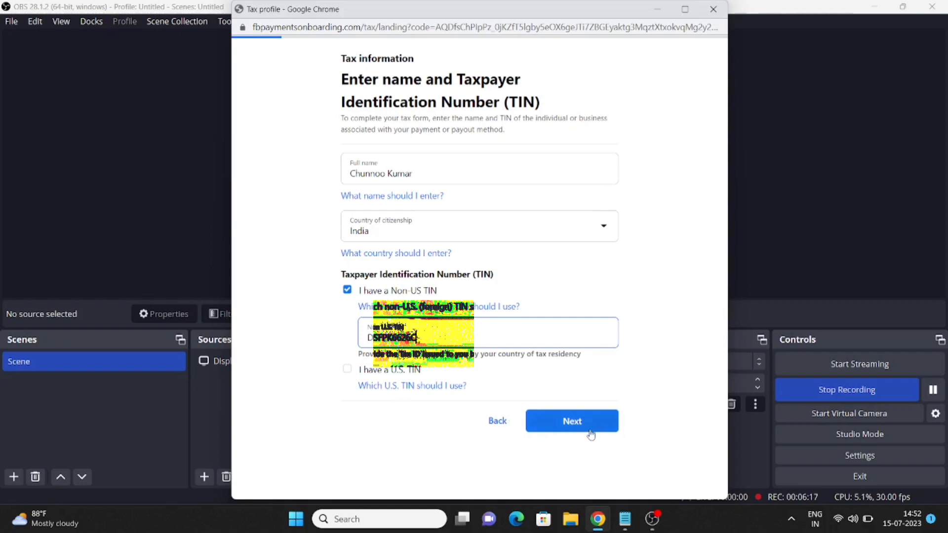
click(591, 435)
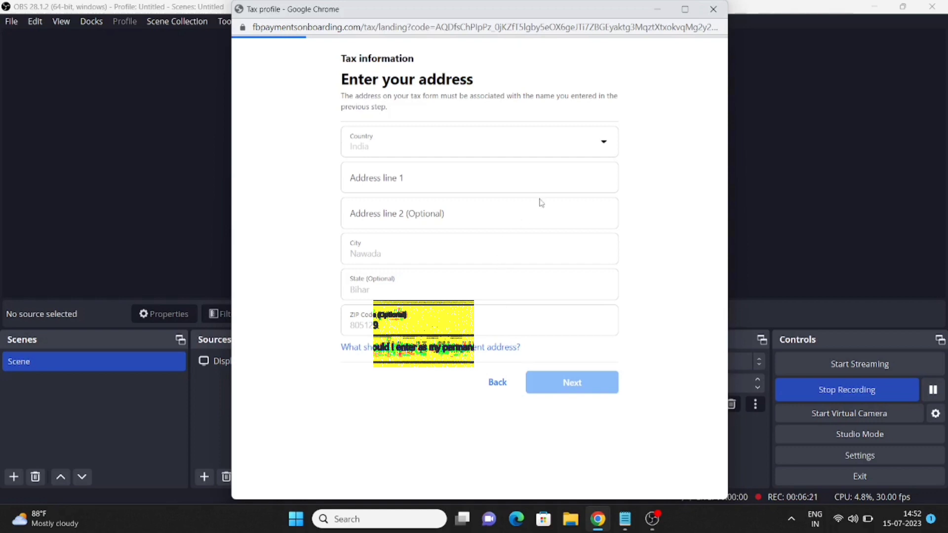
Enter the street address in Address line 1 and proceed to the mailing address page
click(390, 179)
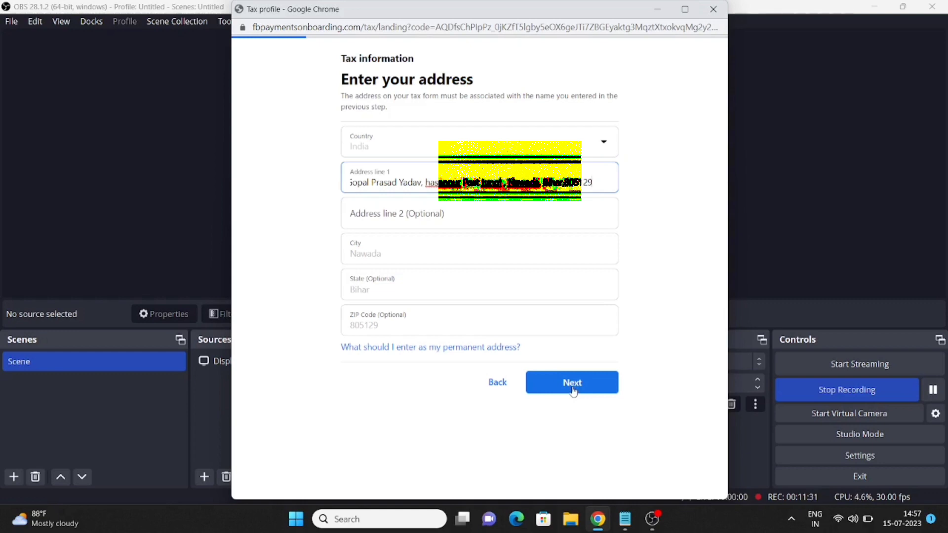
click(573, 392)
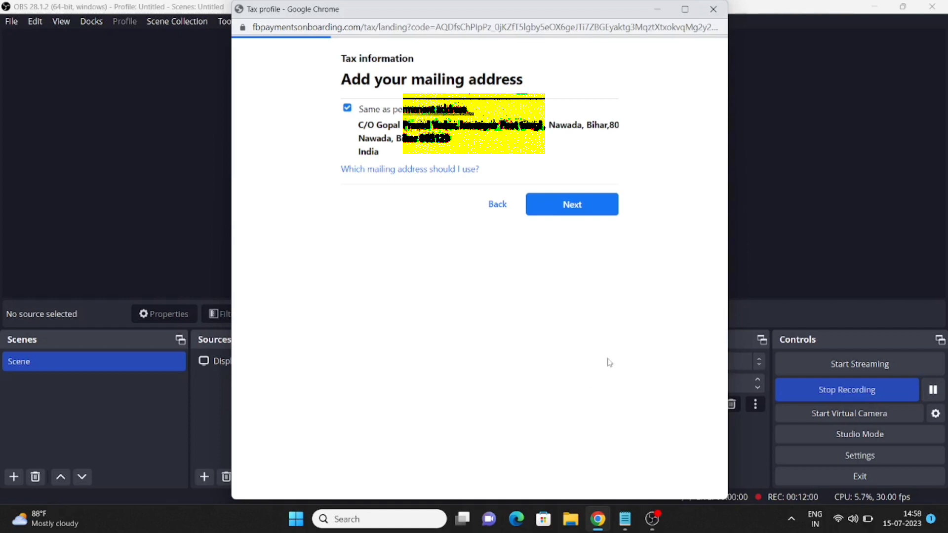
Keep the mailing address the same as permanent and choose 0% of services performed in the US
click(577, 203)
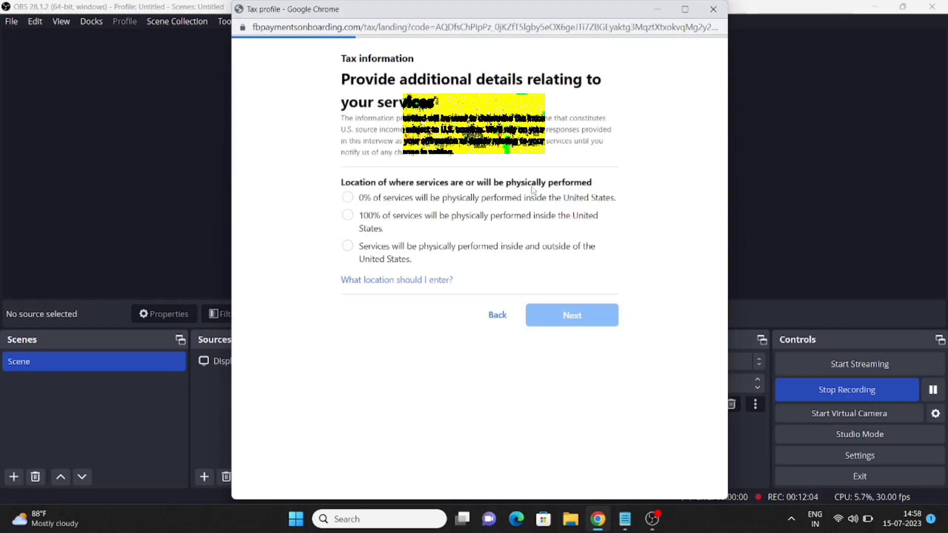
click(348, 198)
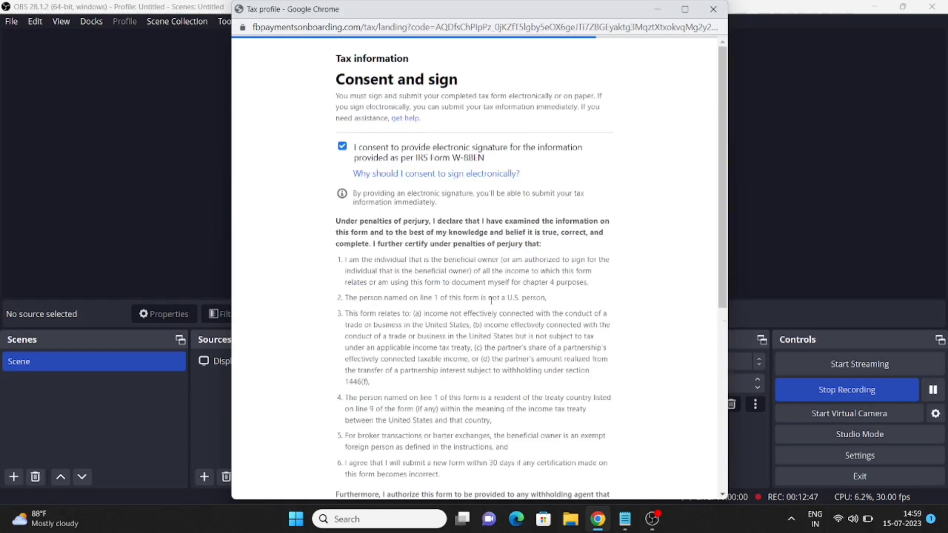
Tick the 'I certify… capacity to sign' checkbox
scroll(491, 300, down, 3)
scroll(491, 300, up, 3)
scroll(491, 300, down, 6)
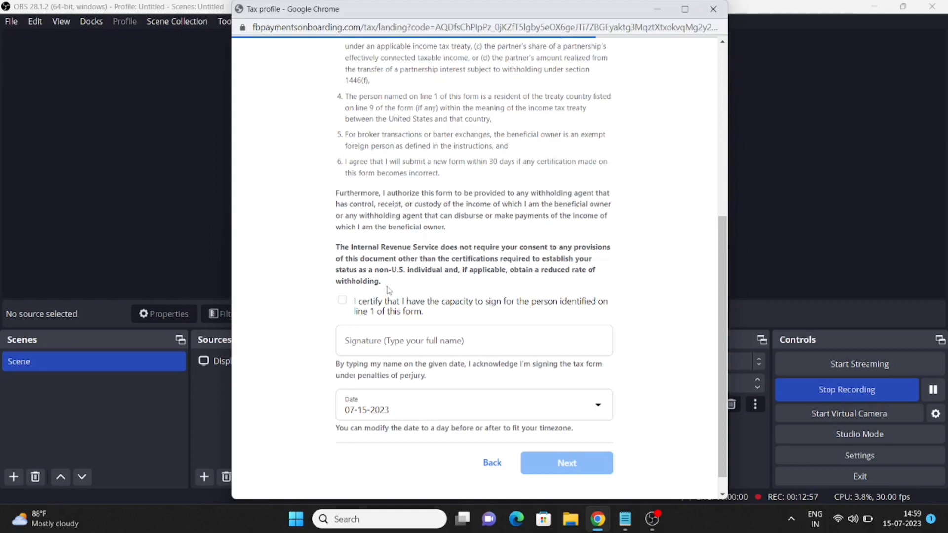
click(343, 301)
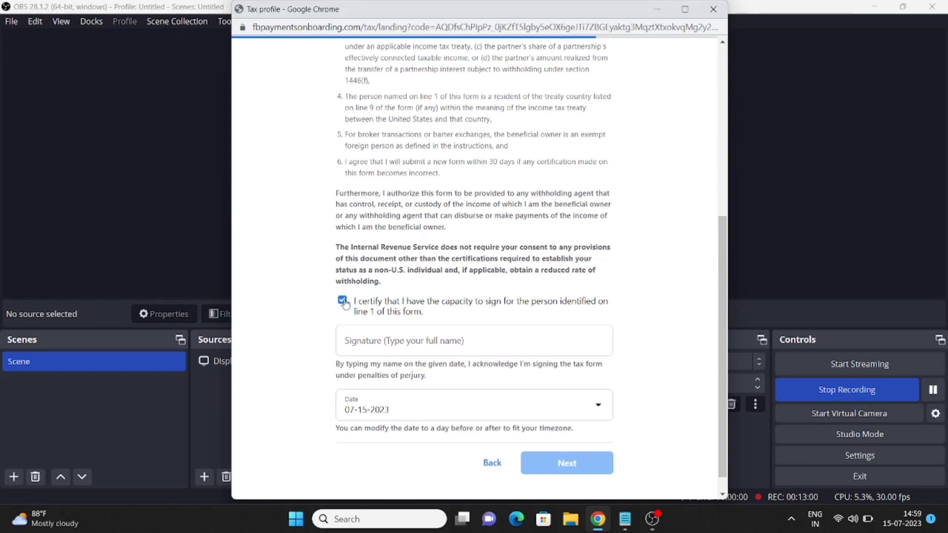
Type the person's full legal name into the Signature field
click(388, 343)
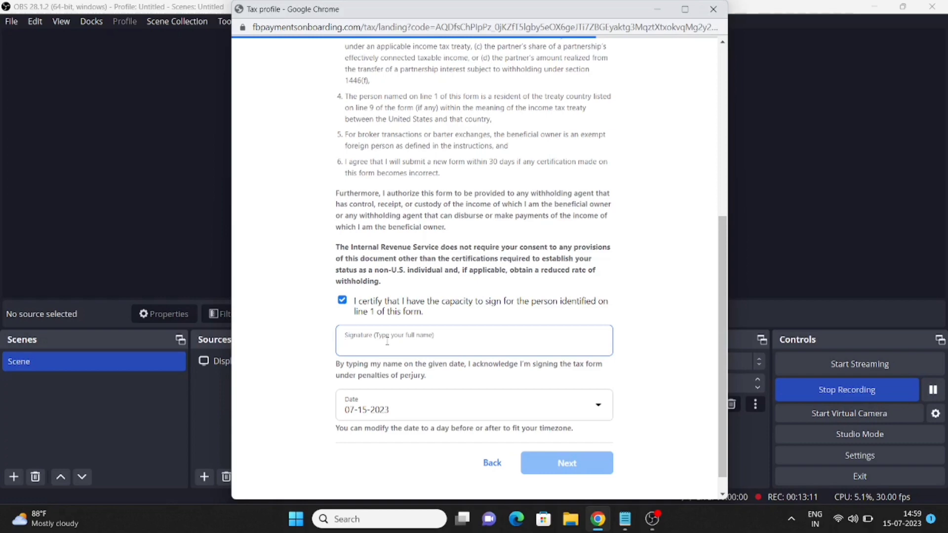
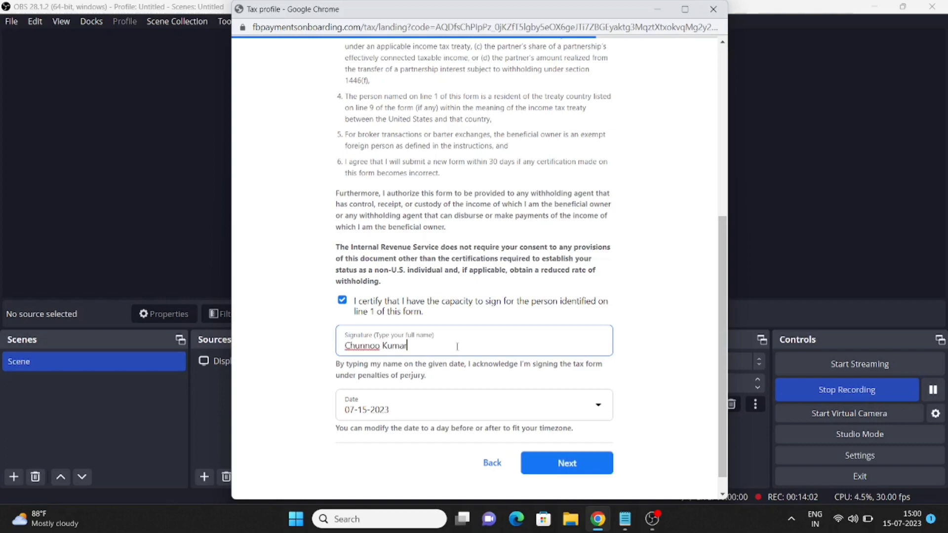
scroll(478, 295, down, 1)
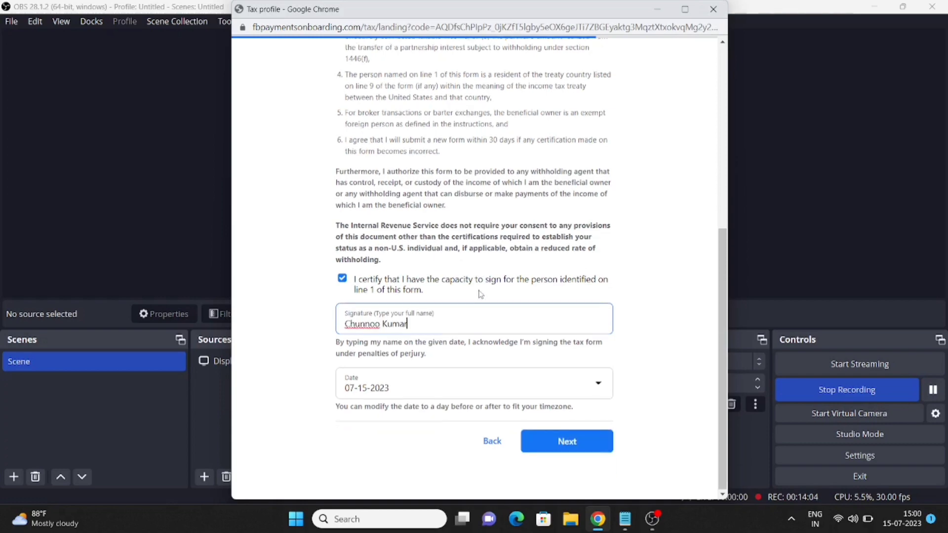
scroll(479, 295, up, 6)
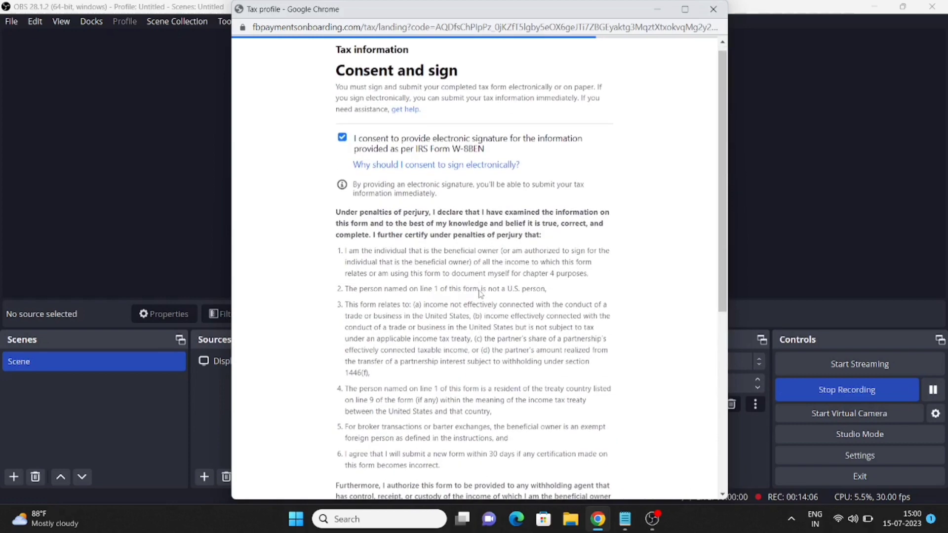
scroll(480, 294, down, 5)
scroll(479, 290, down, 2)
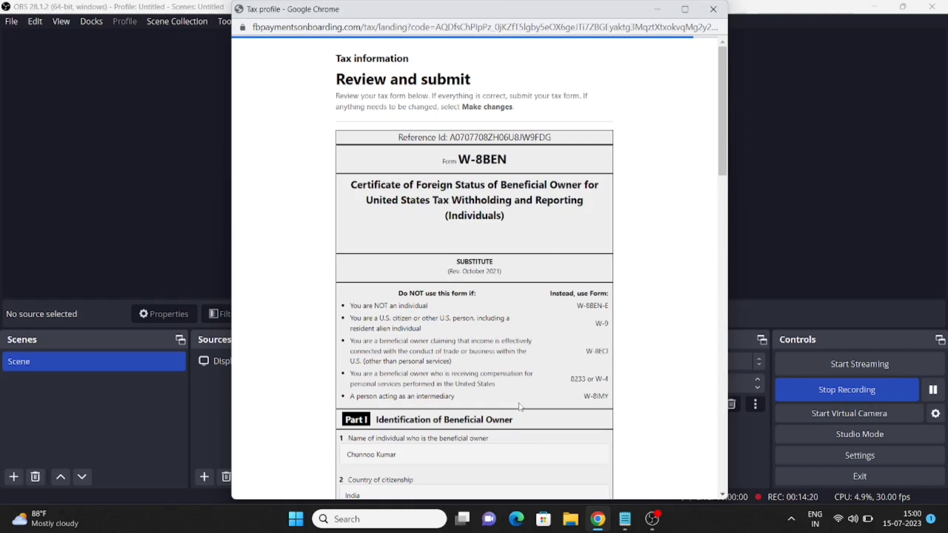
Review the W-8BEN preview and submit the form
scroll(519, 406, down, 1)
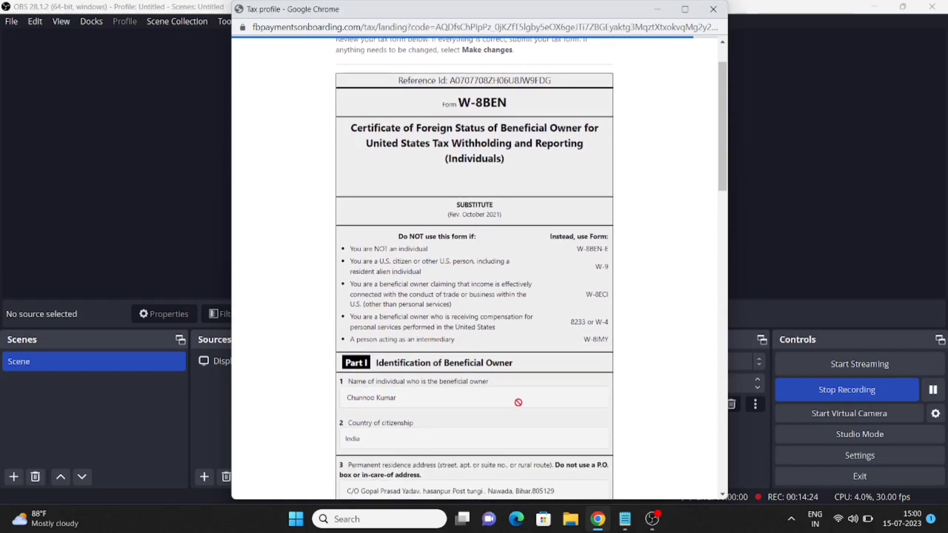
scroll(519, 402, down, 1)
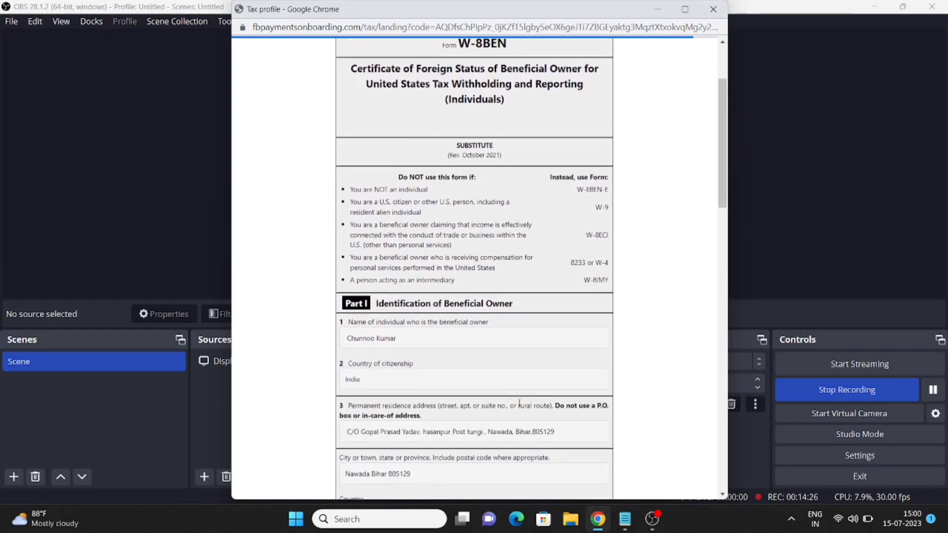
scroll(519, 404, down, 1)
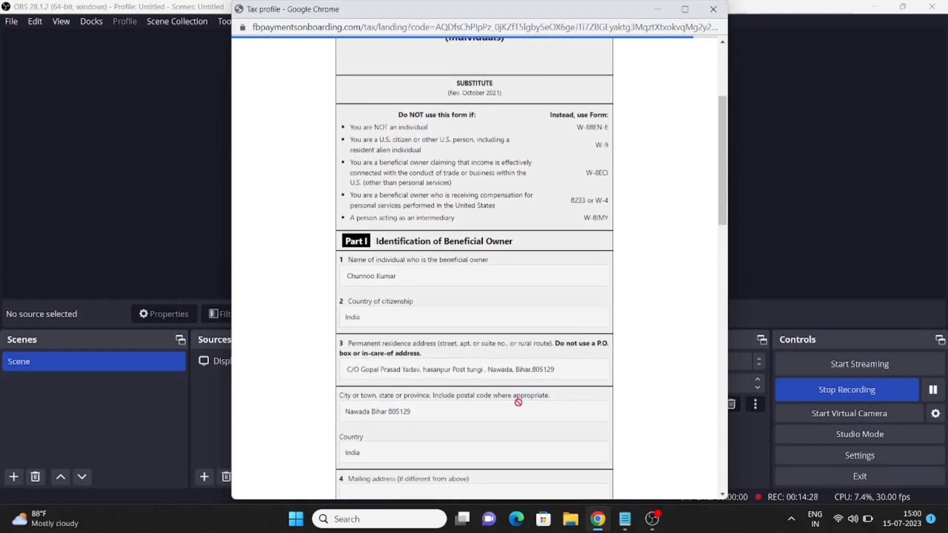
scroll(518, 402, down, 1)
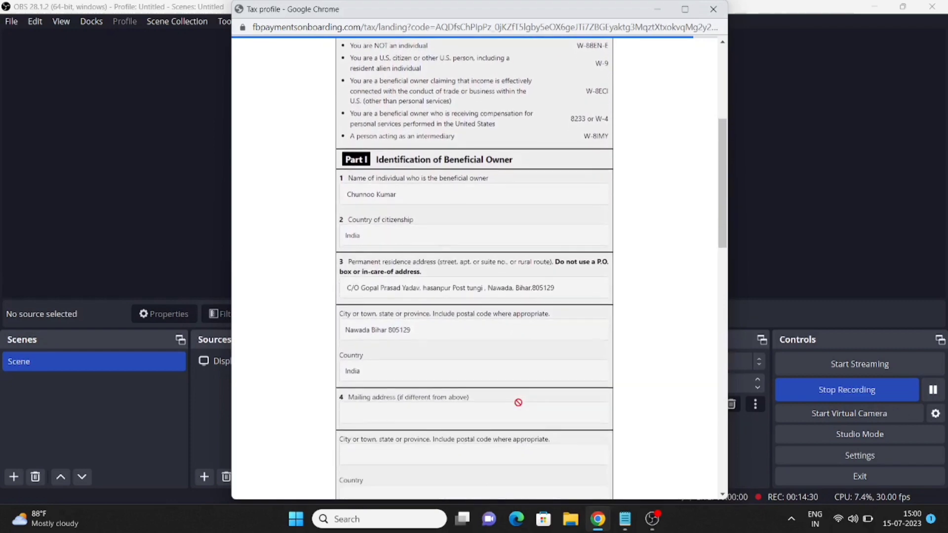
scroll(518, 403, up, 2)
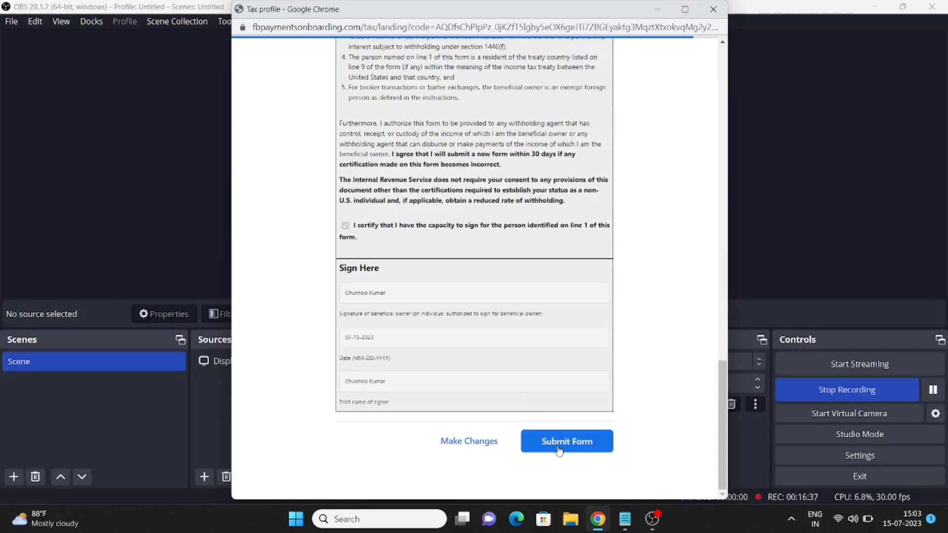
click(560, 451)
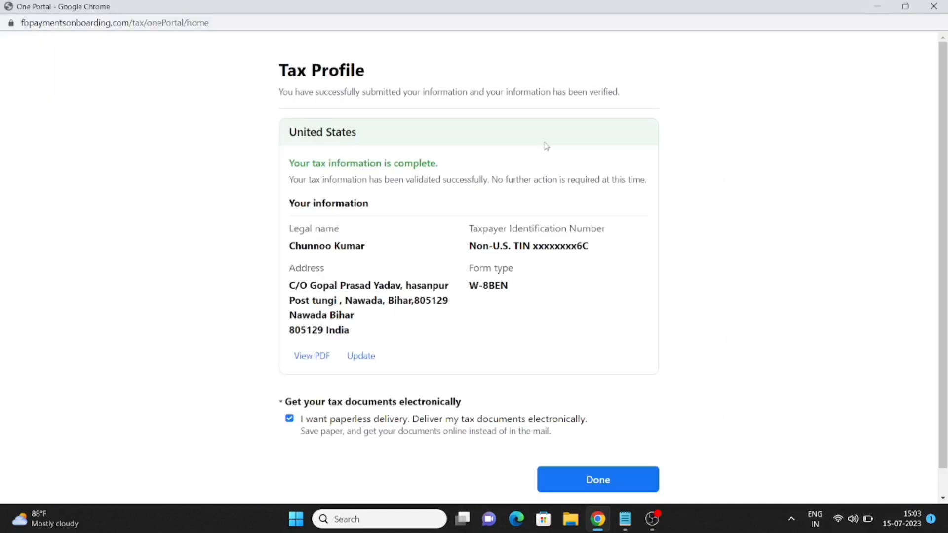
Confirm 'Your tax information is complete' and finish with Done
scroll(546, 146, down, 1)
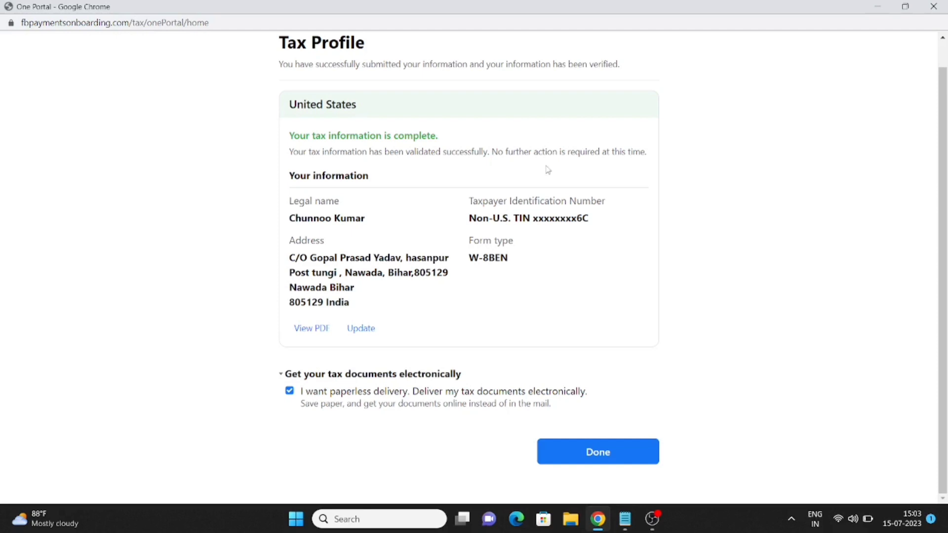
click(598, 453)
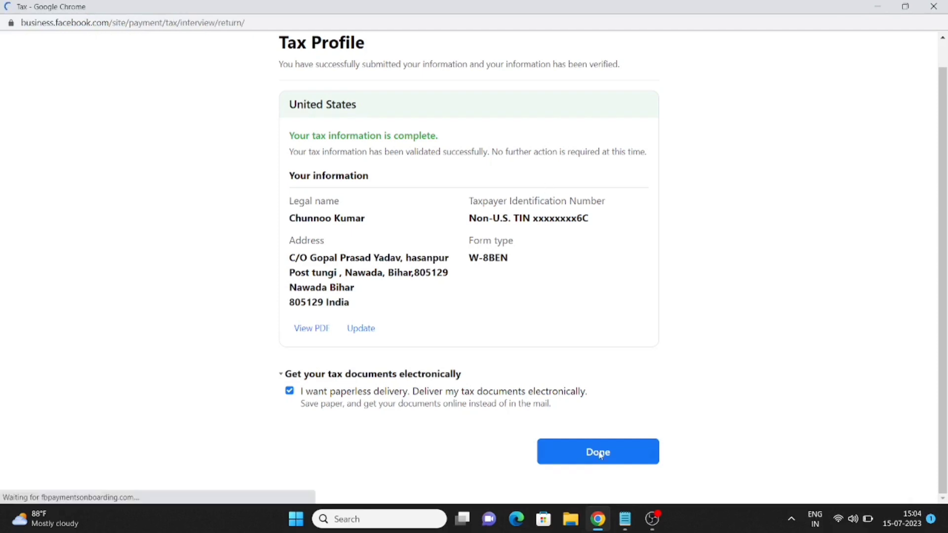